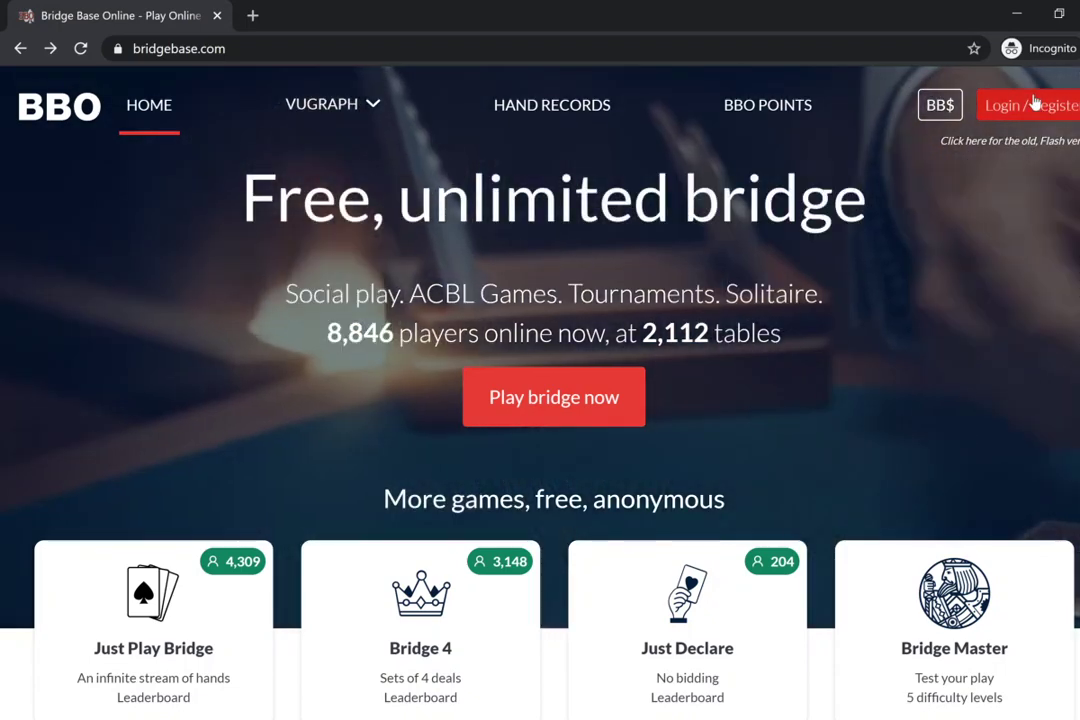
# Open the free membership registration form from the site's login page and enter a user name for the new account
pyautogui.click(1035, 104)
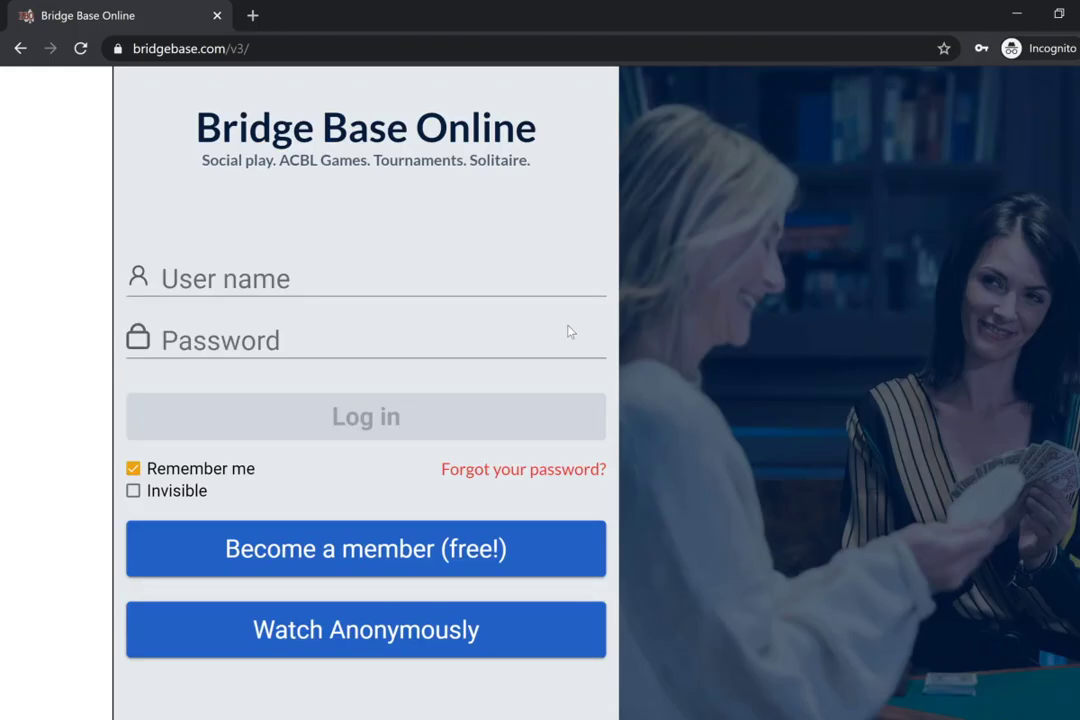
pyautogui.click(375, 563)
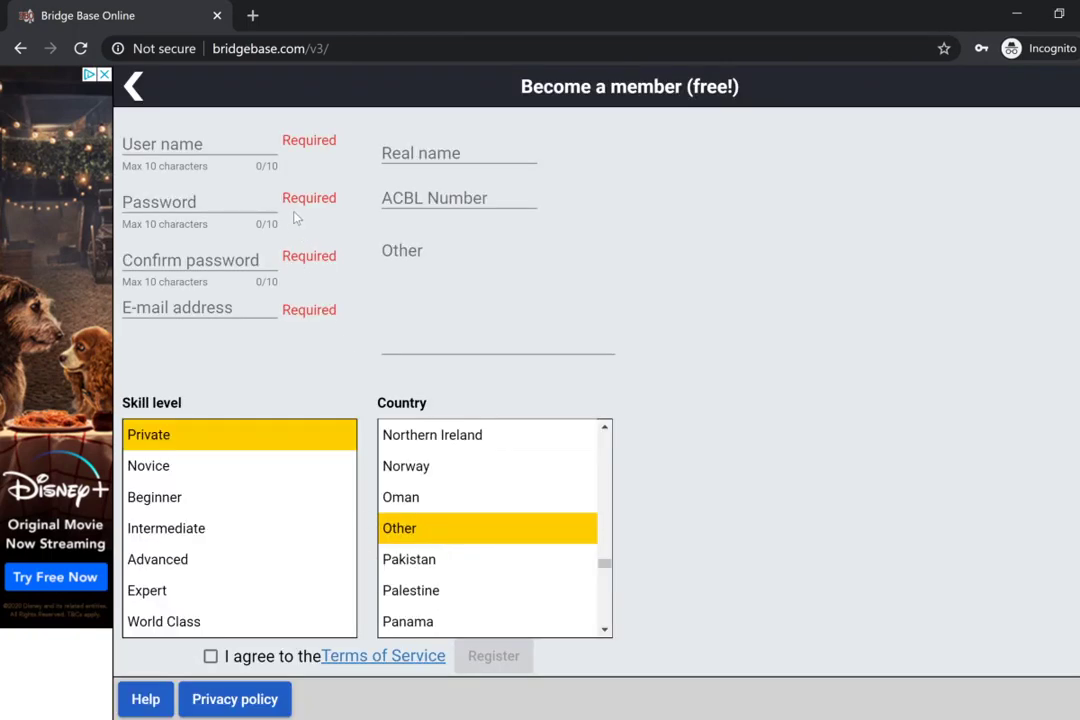
pyautogui.click(218, 144)
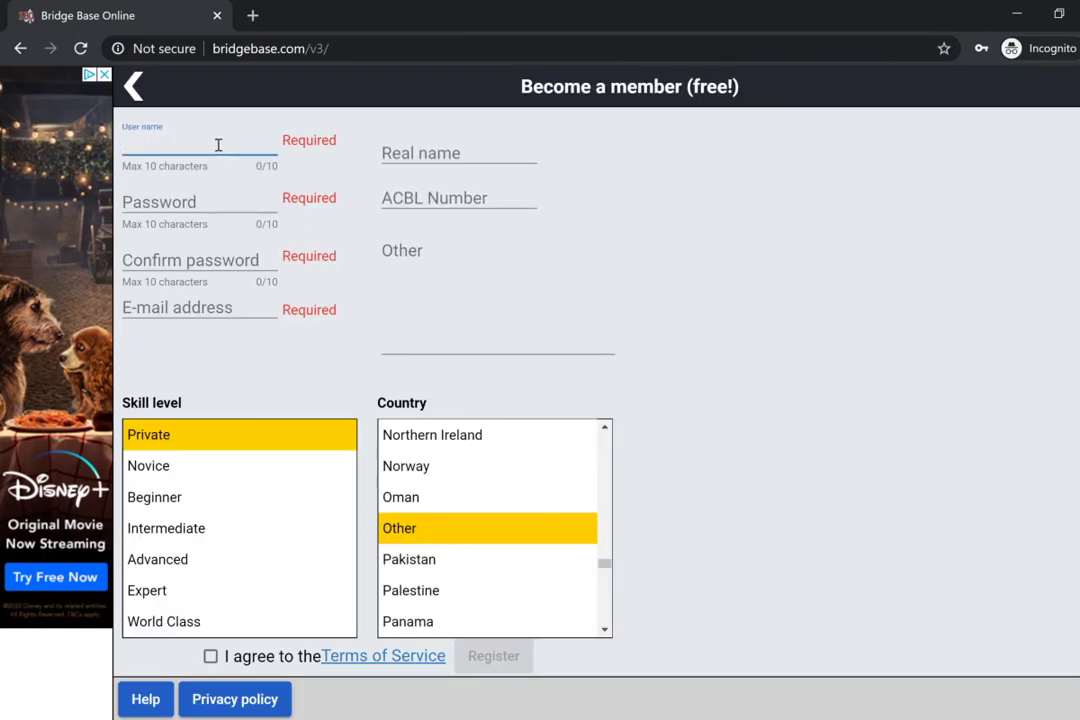
pyautogui.write('paulg')
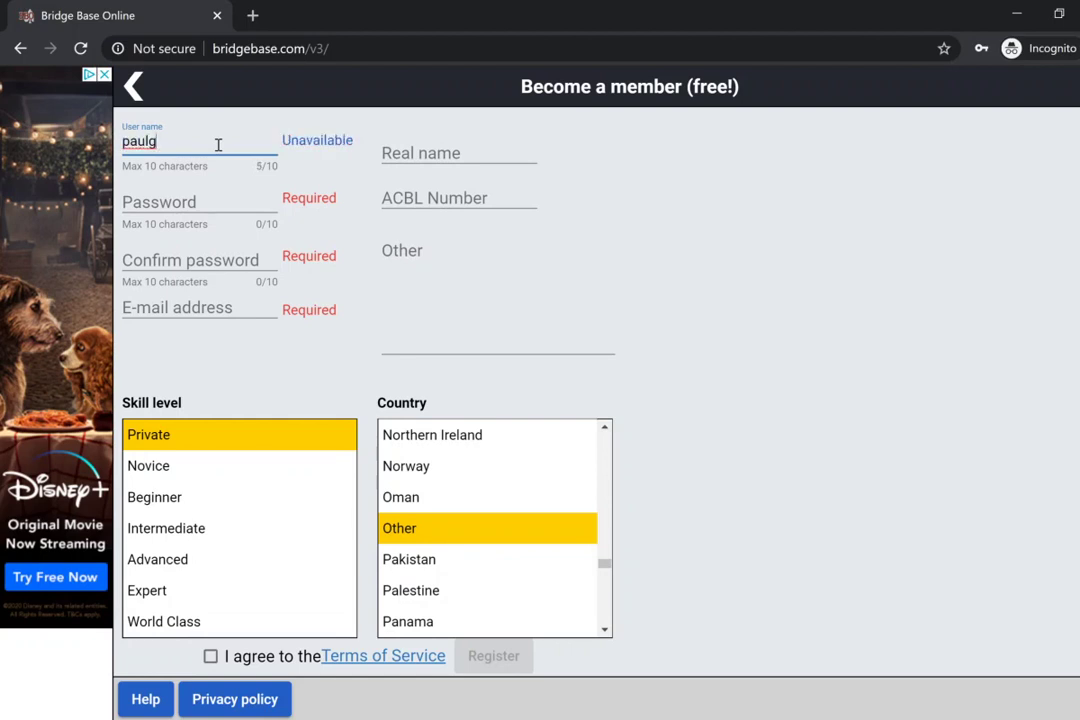
pyautogui.write('42')
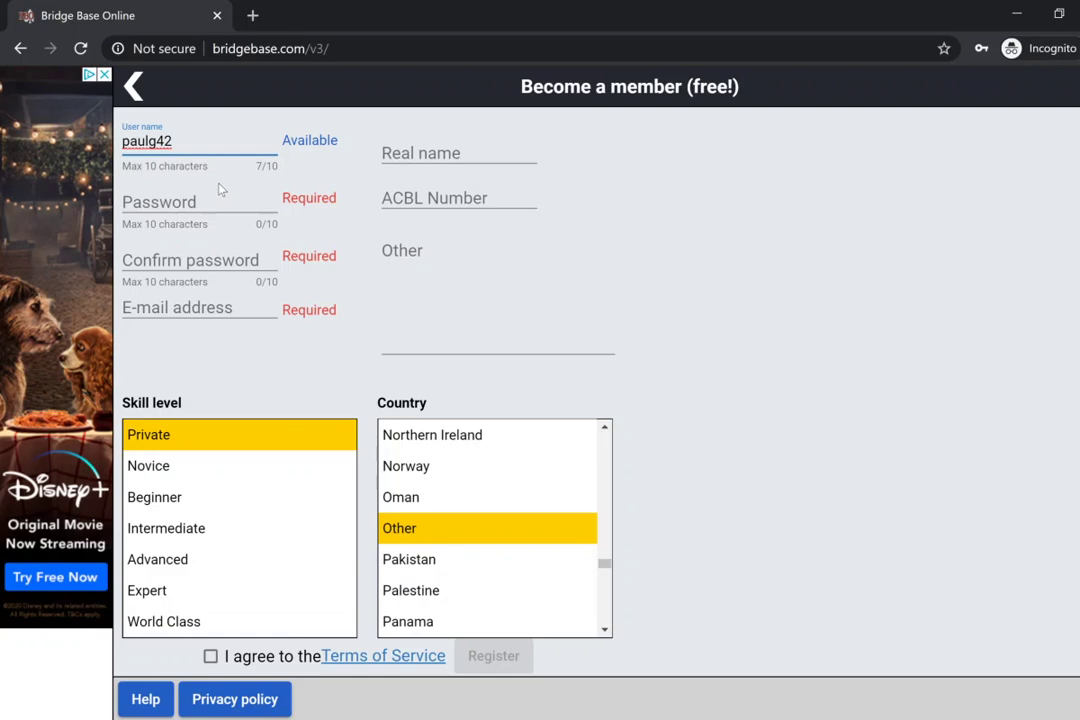
pyautogui.click(172, 201)
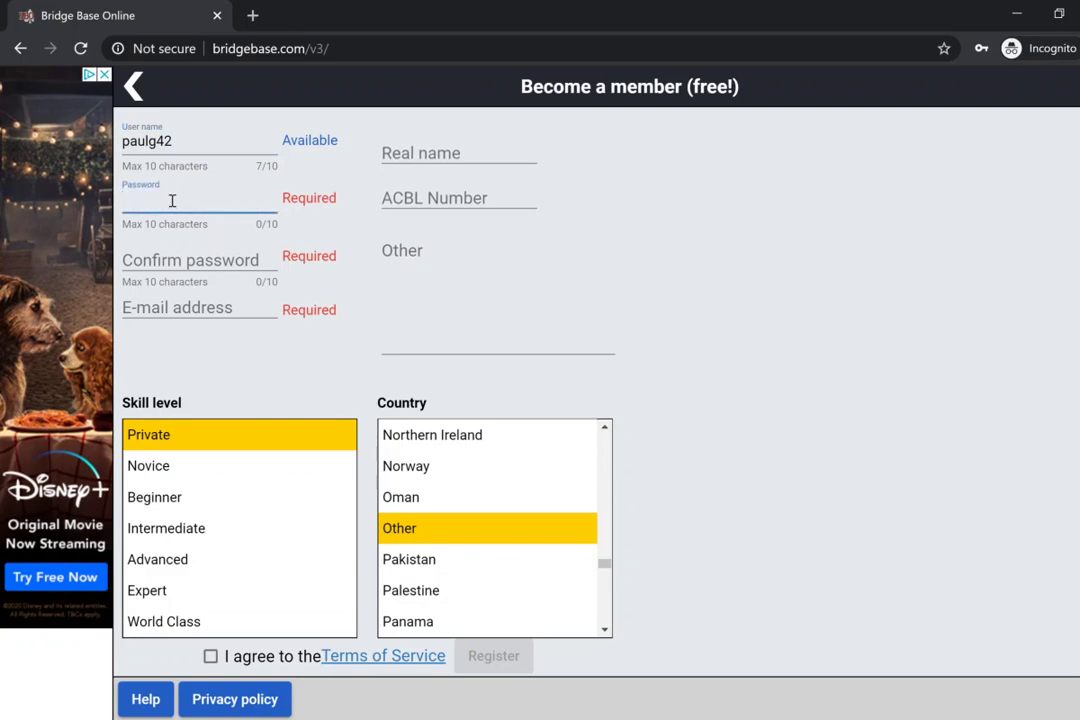
pyautogui.click(360, 195)
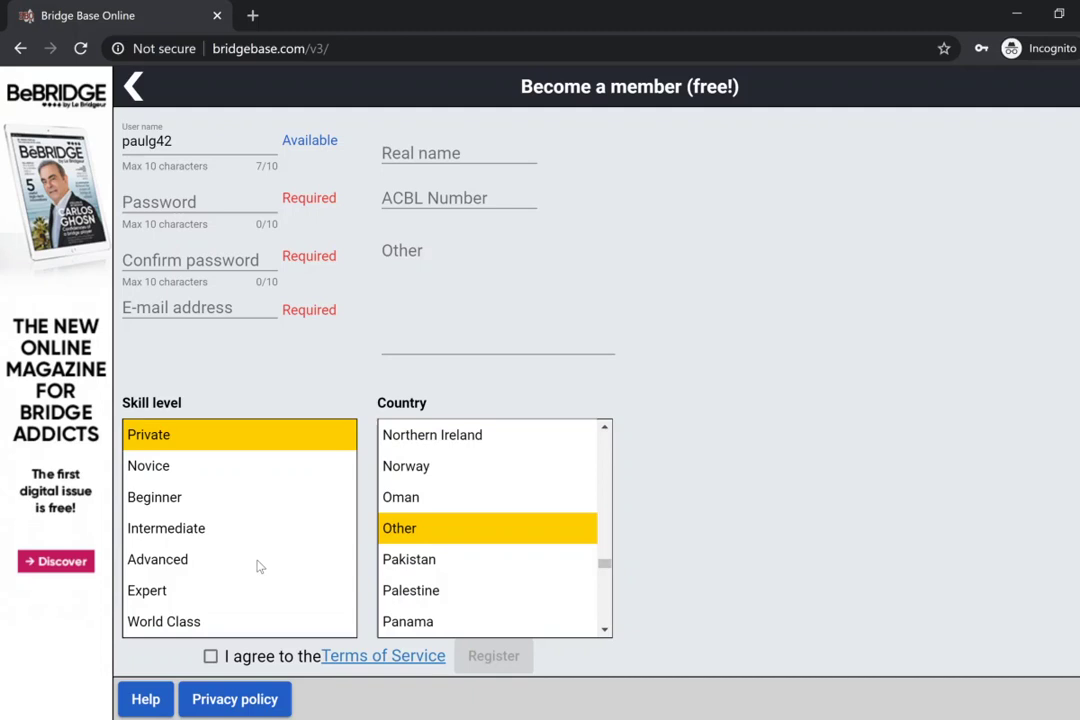
# View the Terms of Service for membership and return from the registration form to the login page
pyautogui.click(362, 659)
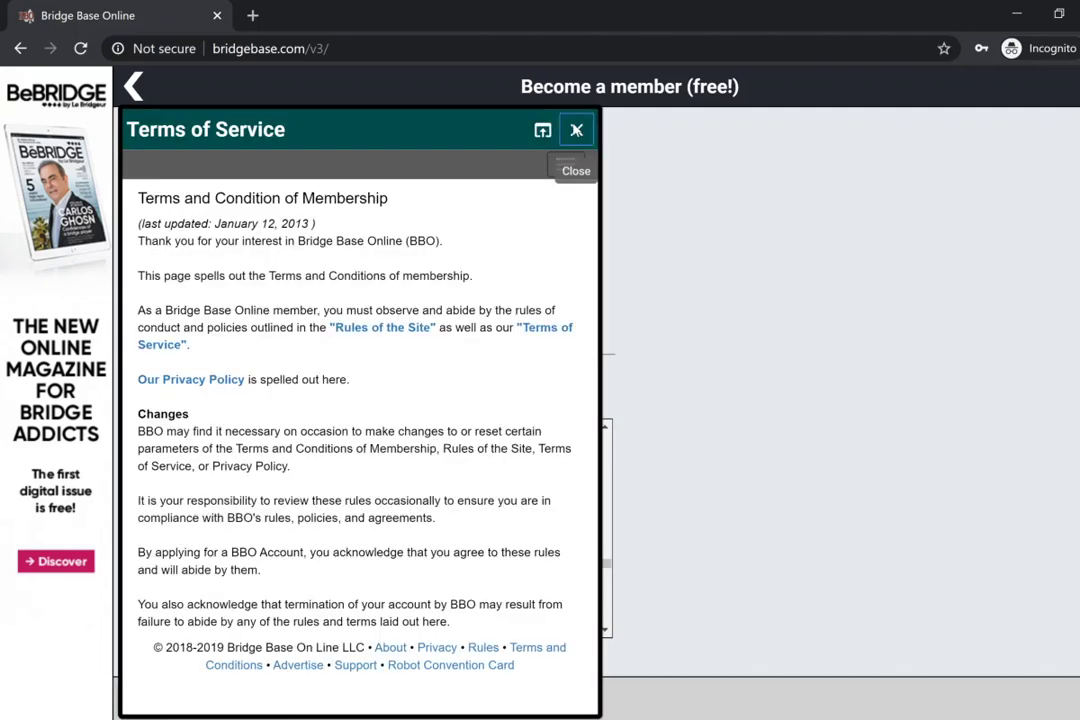
pyautogui.click(576, 130)
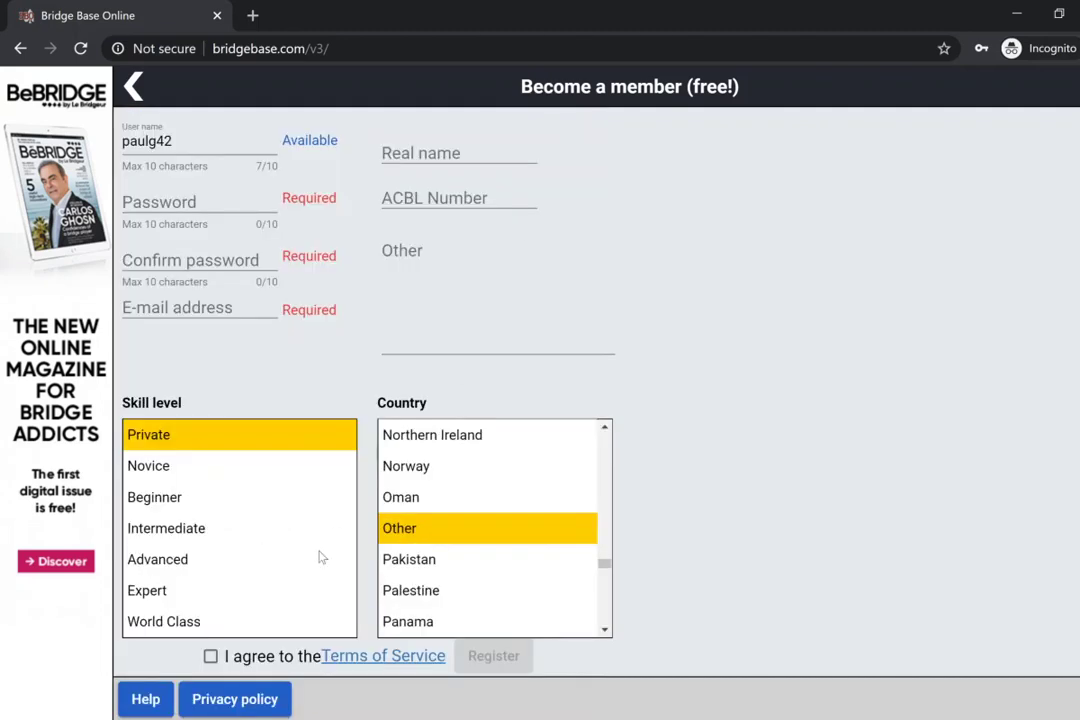
pyautogui.click(211, 657)
pyautogui.click(130, 86)
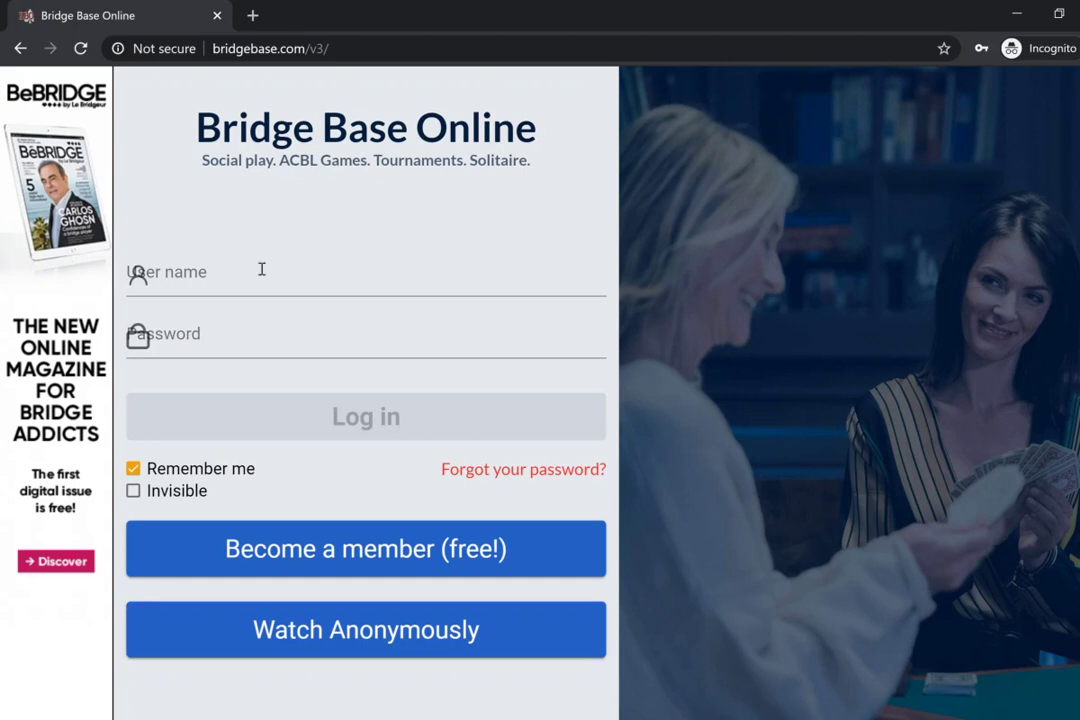
# Log in to the existing account with its saved user name and password
pyautogui.click(260, 270)
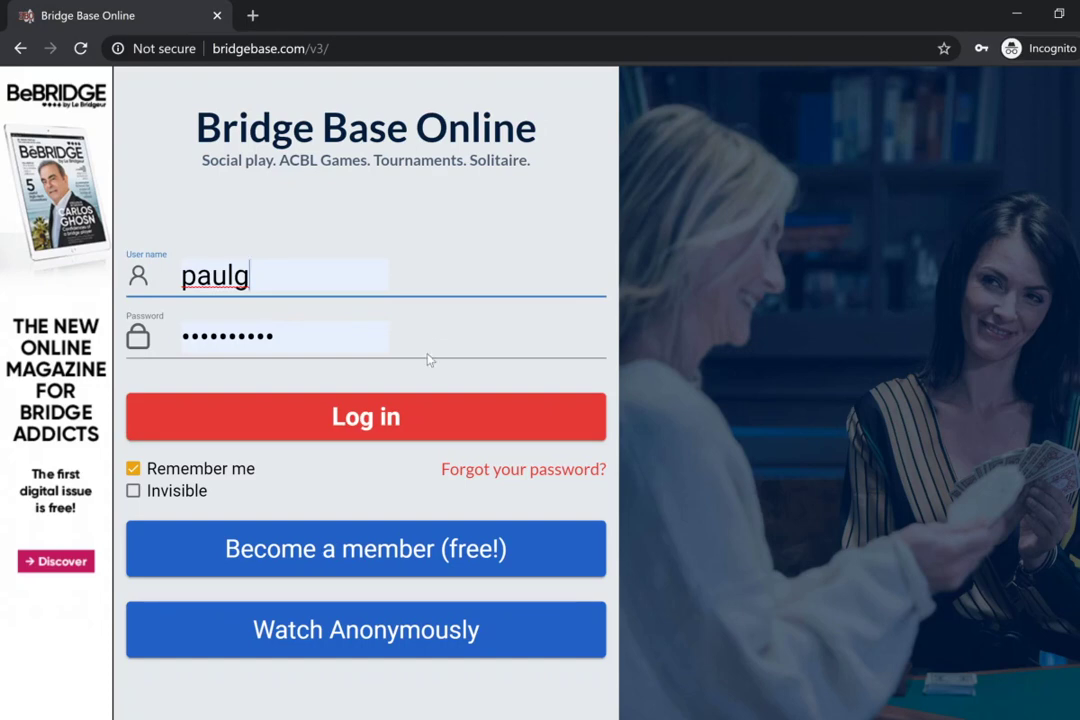
pyautogui.click(418, 428)
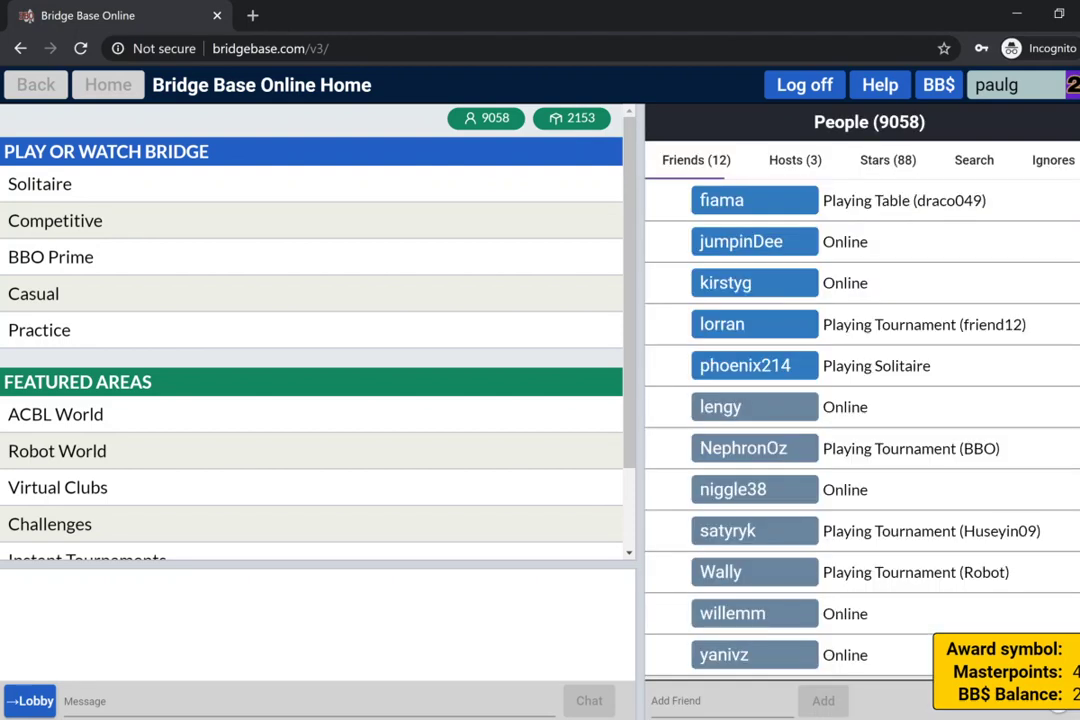
# Try to add the account's own user name to the friends list
pyautogui.click(696, 701)
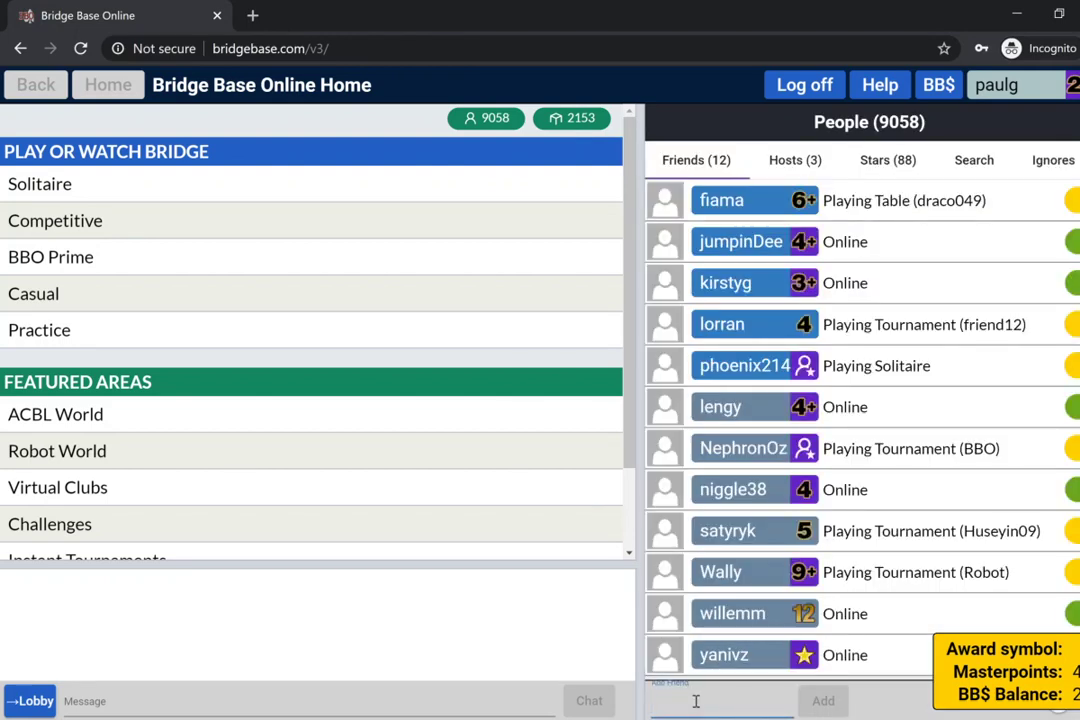
pyautogui.write('paulg')
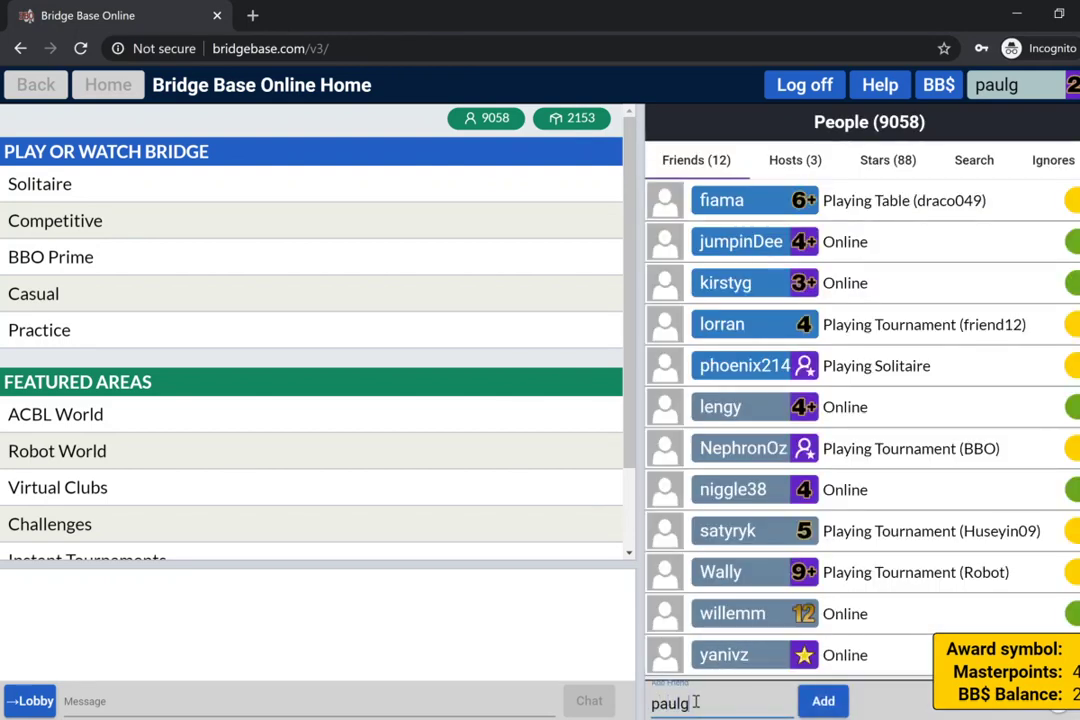
pyautogui.click(830, 703)
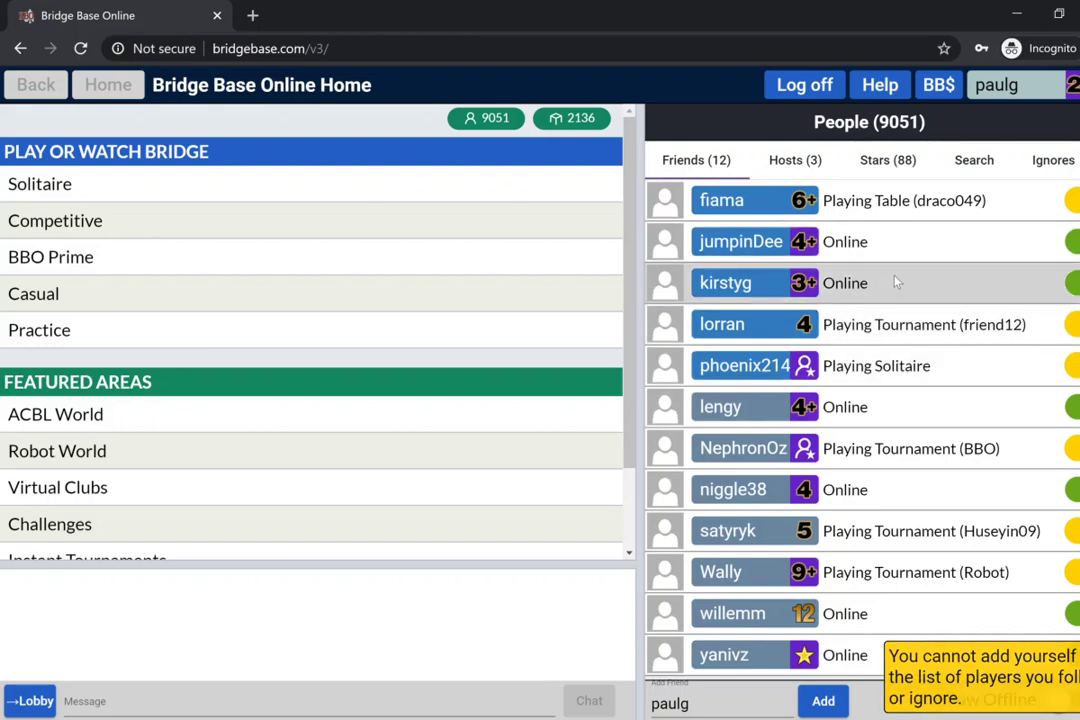
# View the profile of the first listed friend, join that friend's table to watch, and return to the home page
pyautogui.click(742, 203)
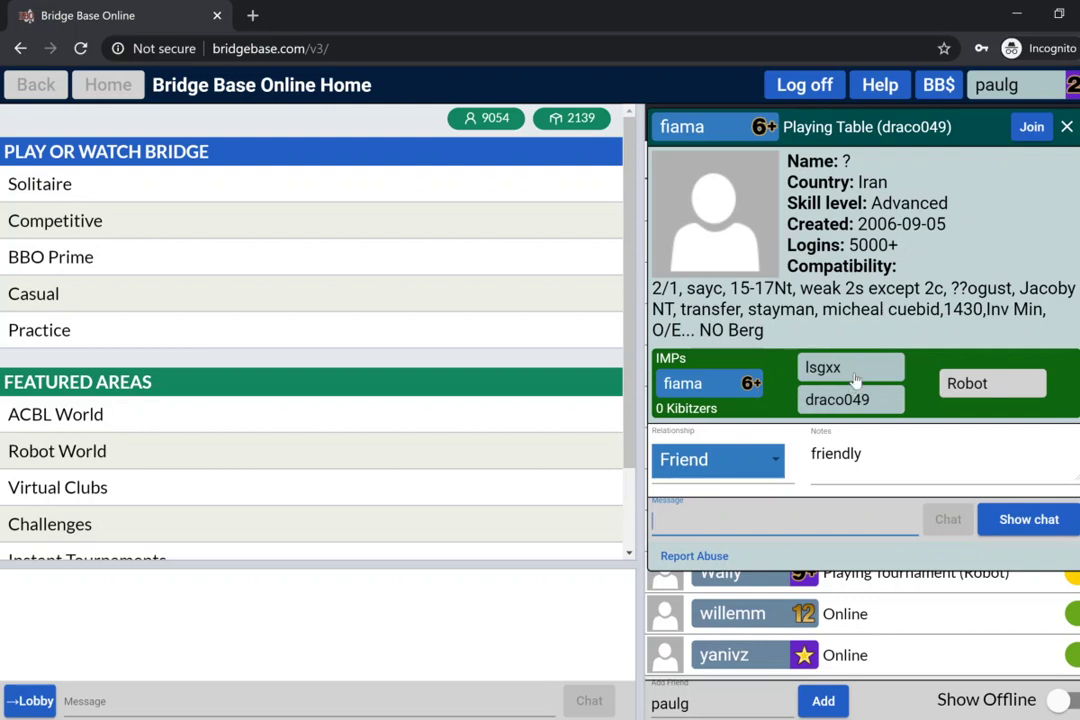
pyautogui.click(1032, 130)
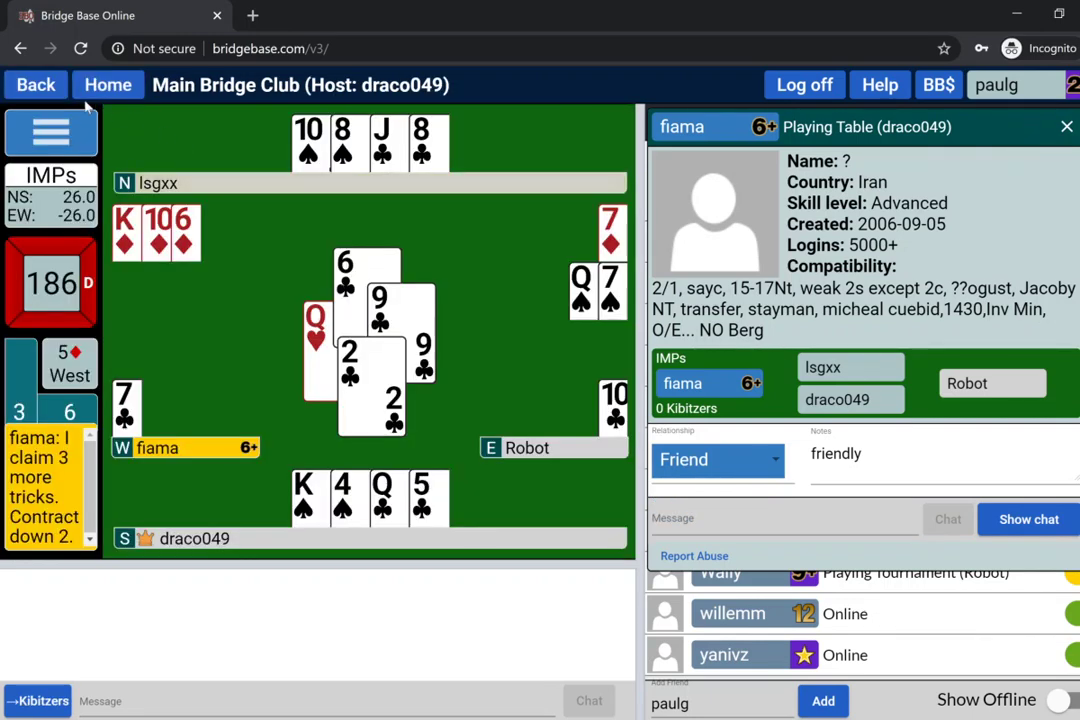
pyautogui.click(1066, 127)
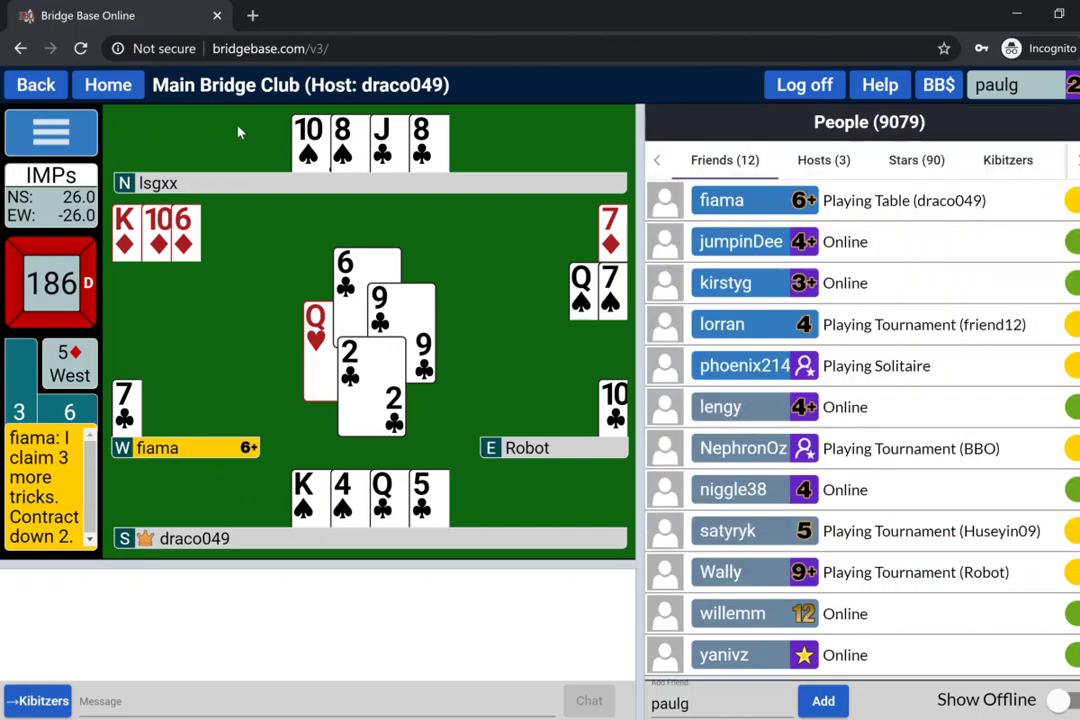
pyautogui.click(36, 86)
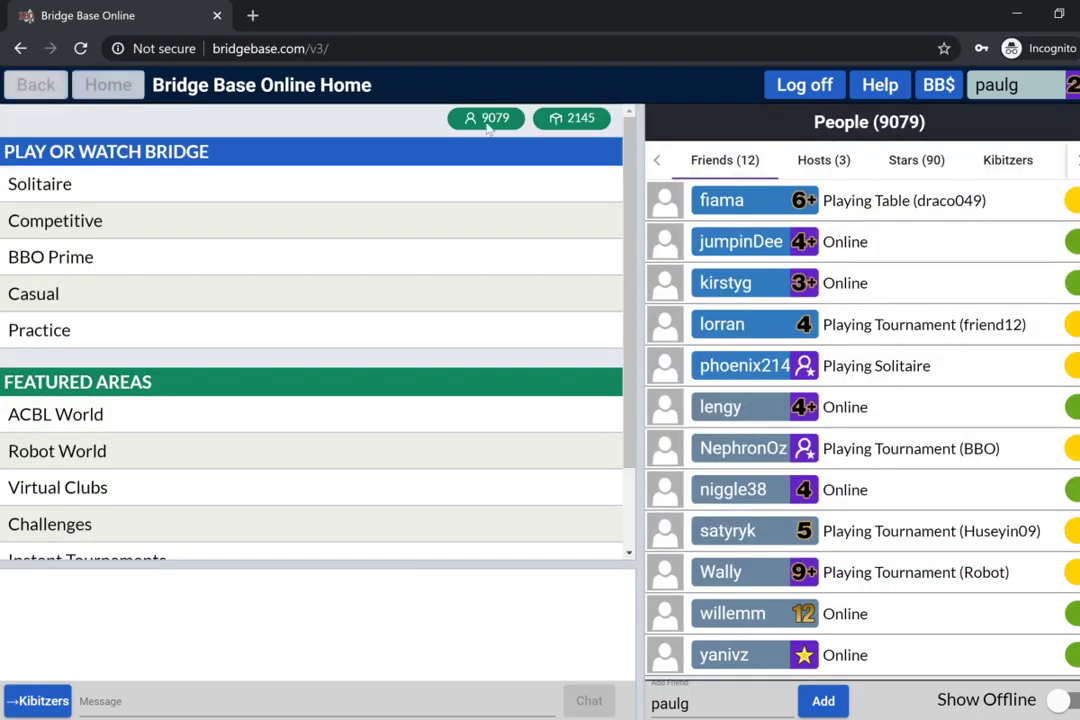
# Send a private greeting addressed by first name to the second friend in the list from that friend's profile, and close the profile
pyautogui.click(733, 250)
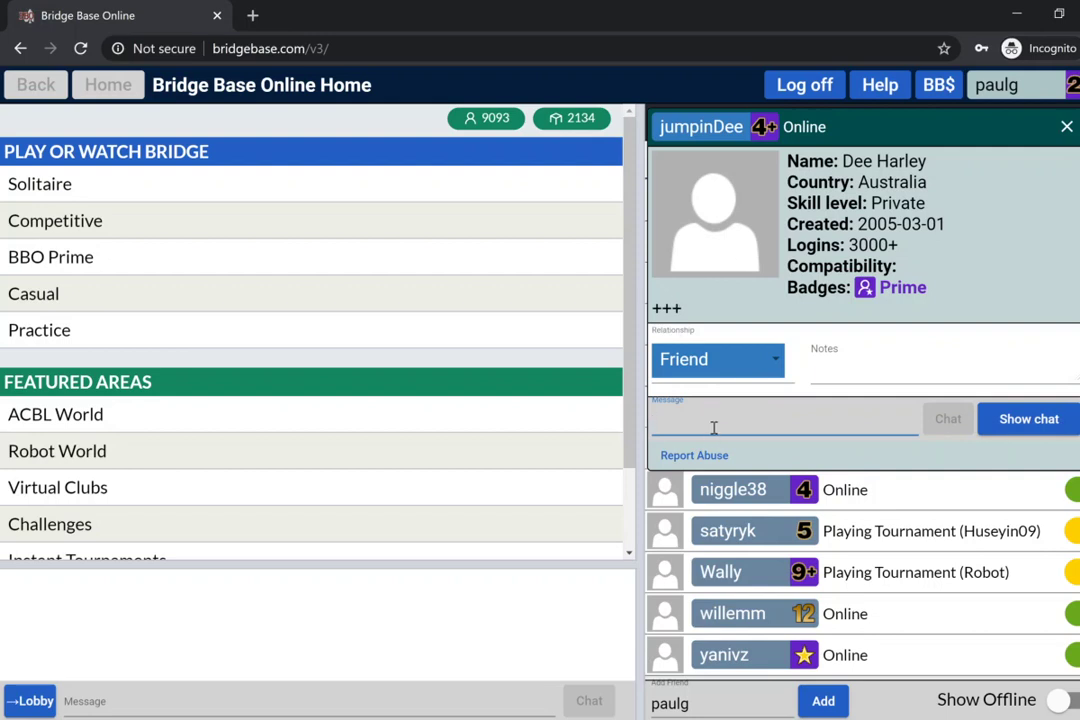
pyautogui.write('fjsf')
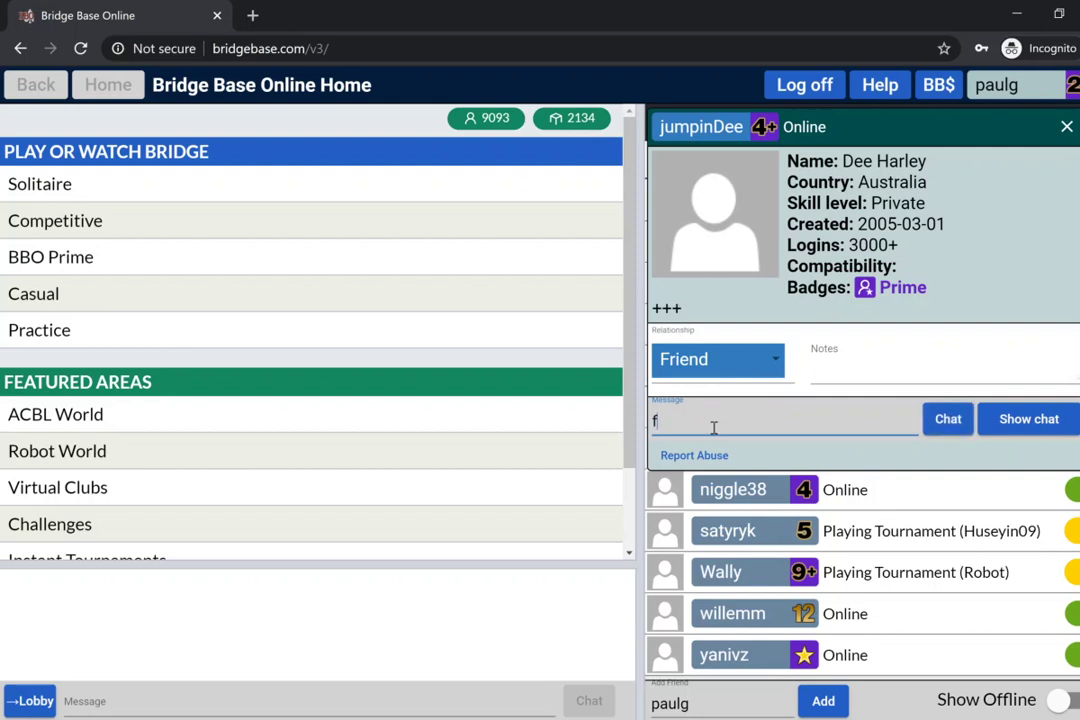
pyautogui.press('BackSpace')
pyautogui.write('hi Dee')
pyautogui.press('Return')
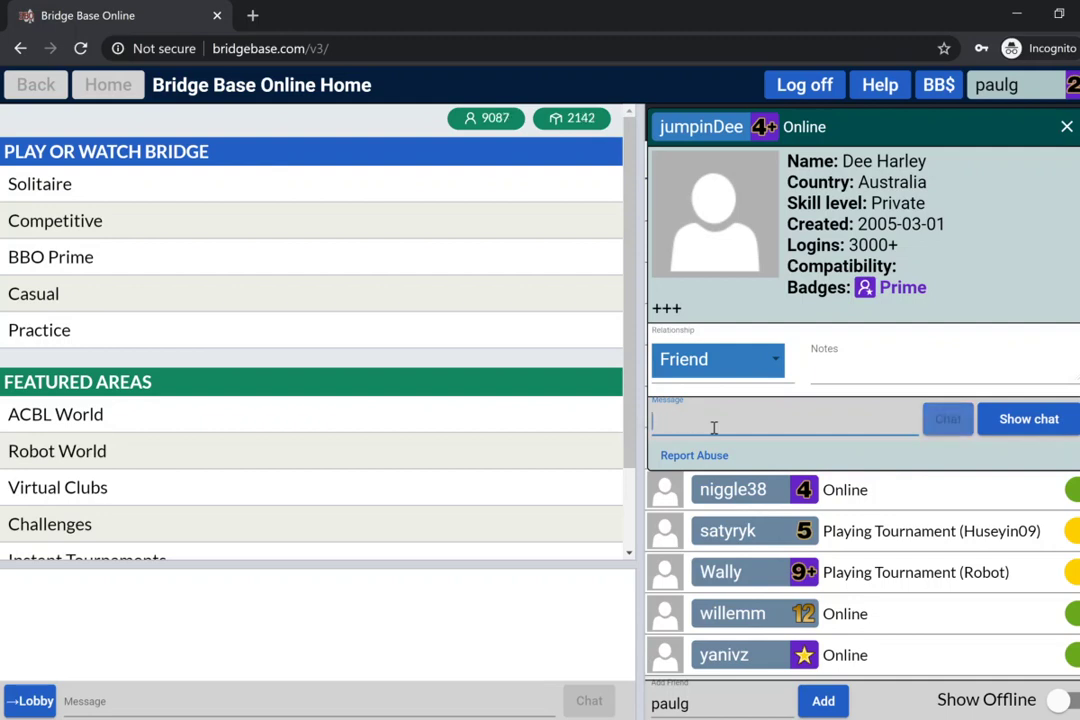
pyautogui.click(1066, 126)
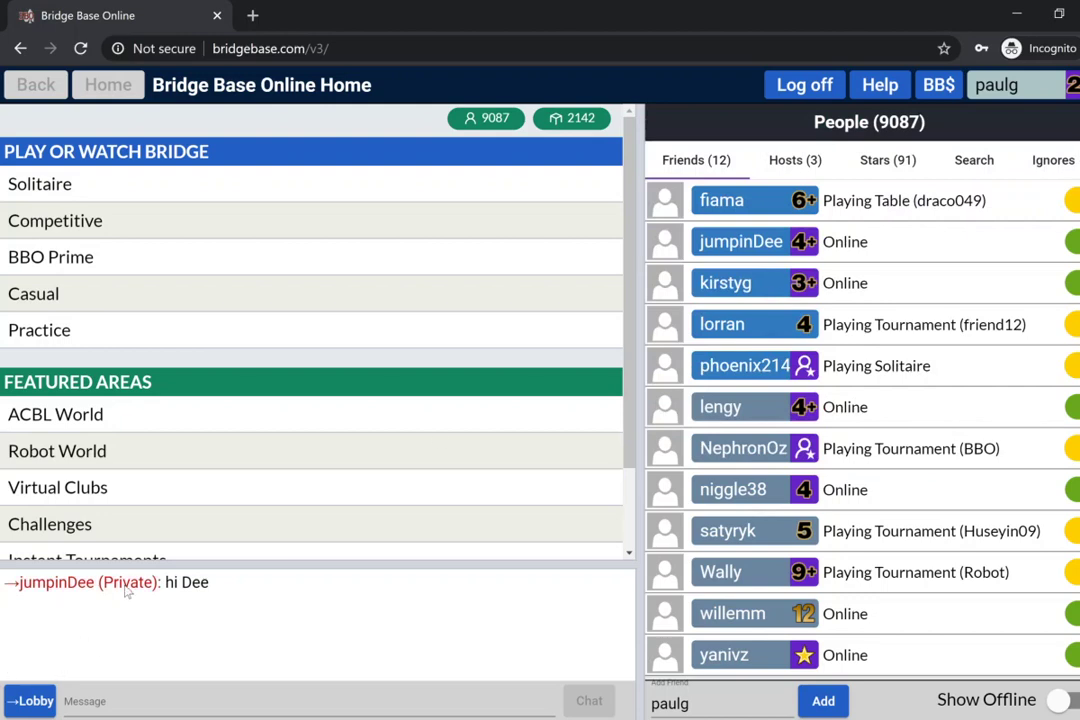
# Change the chat recipient from Lobby to the friend who was just messaged
pyautogui.click(30, 699)
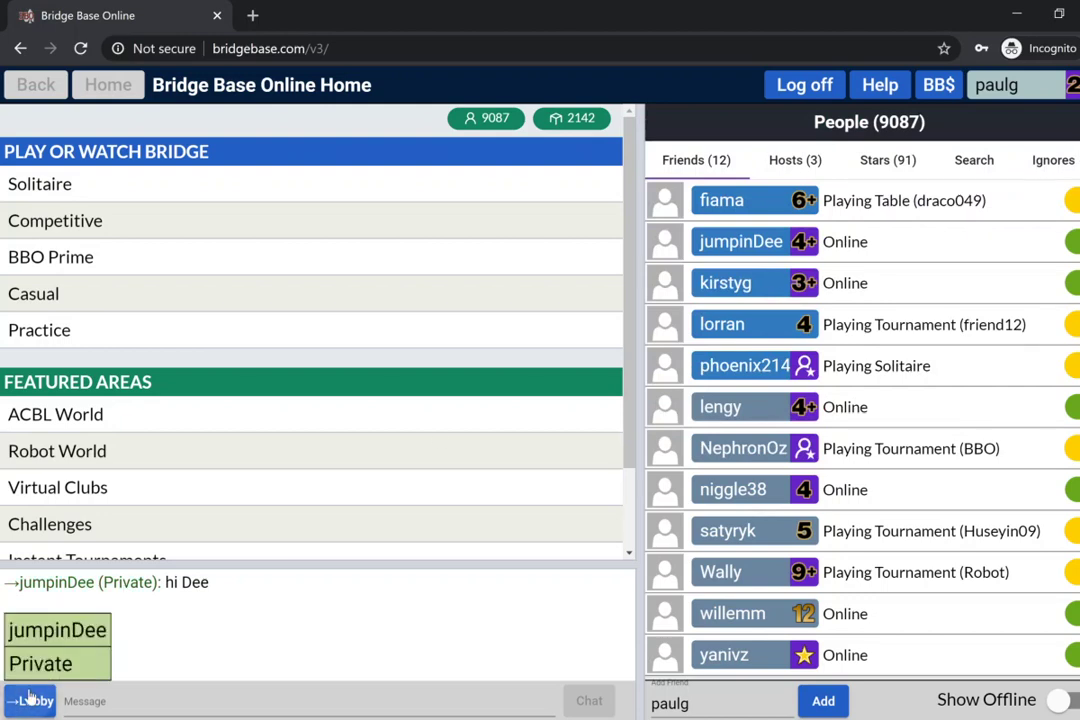
pyautogui.click(92, 697)
pyautogui.click(30, 700)
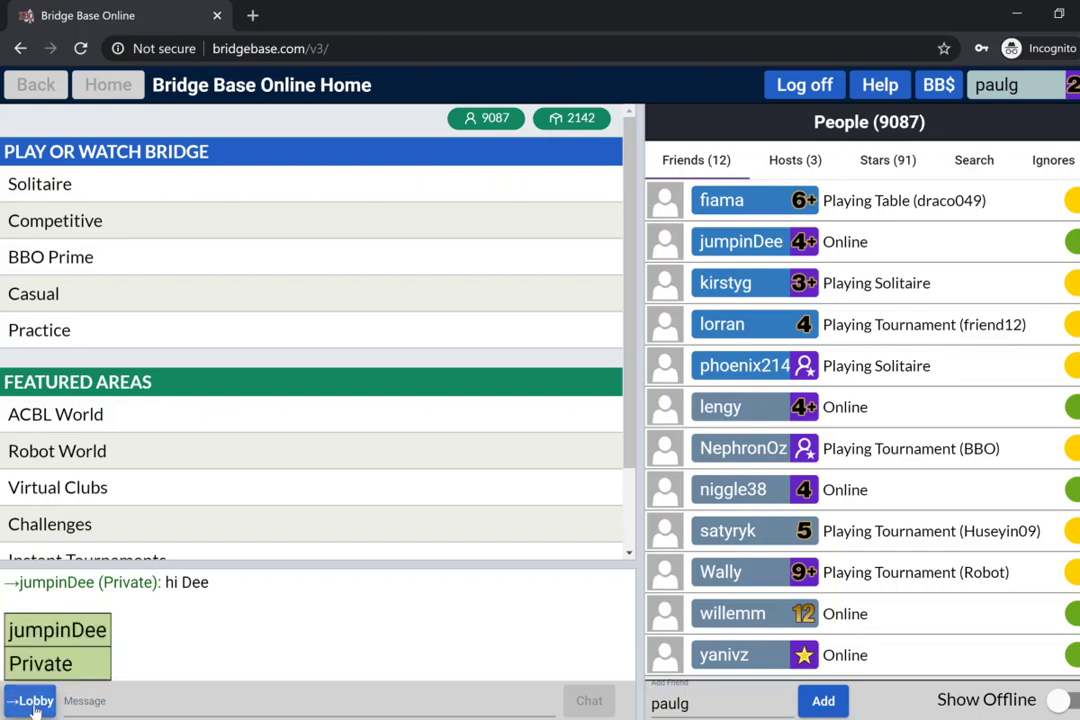
pyautogui.click(58, 632)
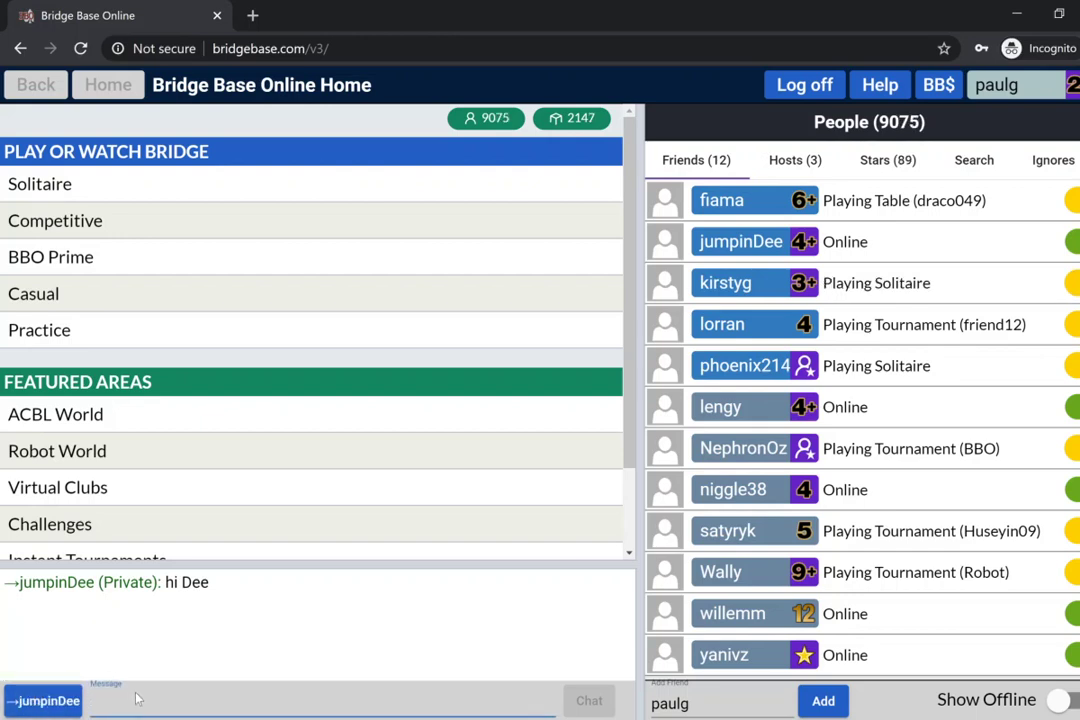
# Enter placeholder text in the private chat message and erase it without sending
pyautogui.write('fhsfdsd')
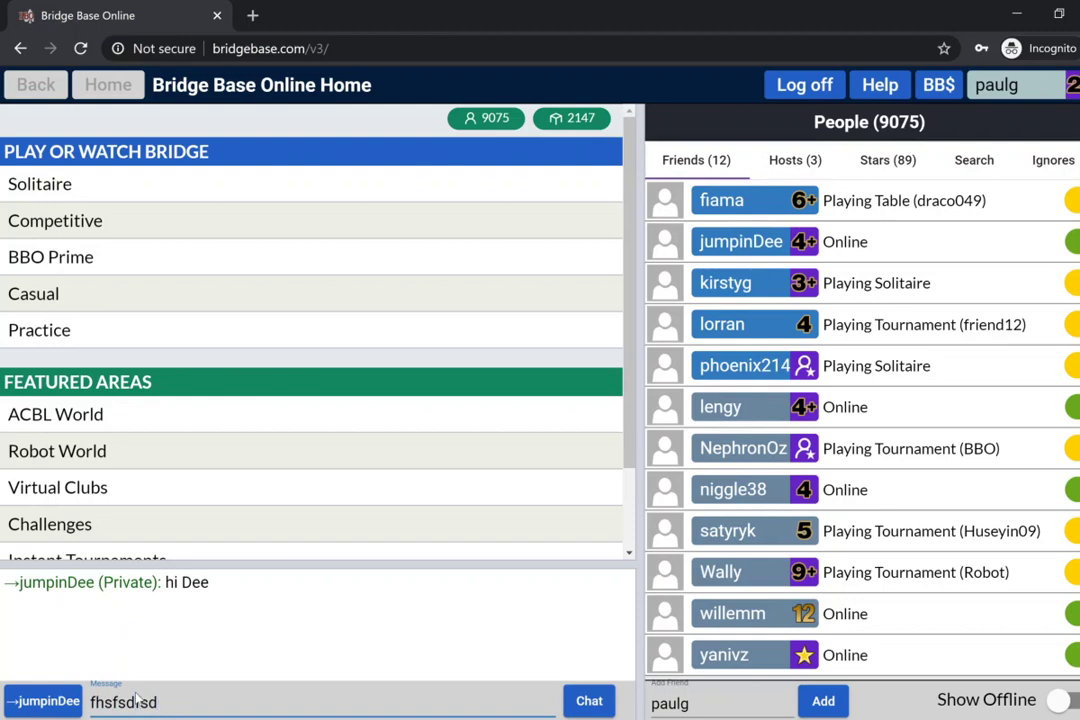
pyautogui.press('BackSpace')
pyautogui.press('BackSpace')
pyautogui.press('BackSpace')
pyautogui.press('BackSpace')
pyautogui.press('BackSpace')
pyautogui.press('BackSpace')
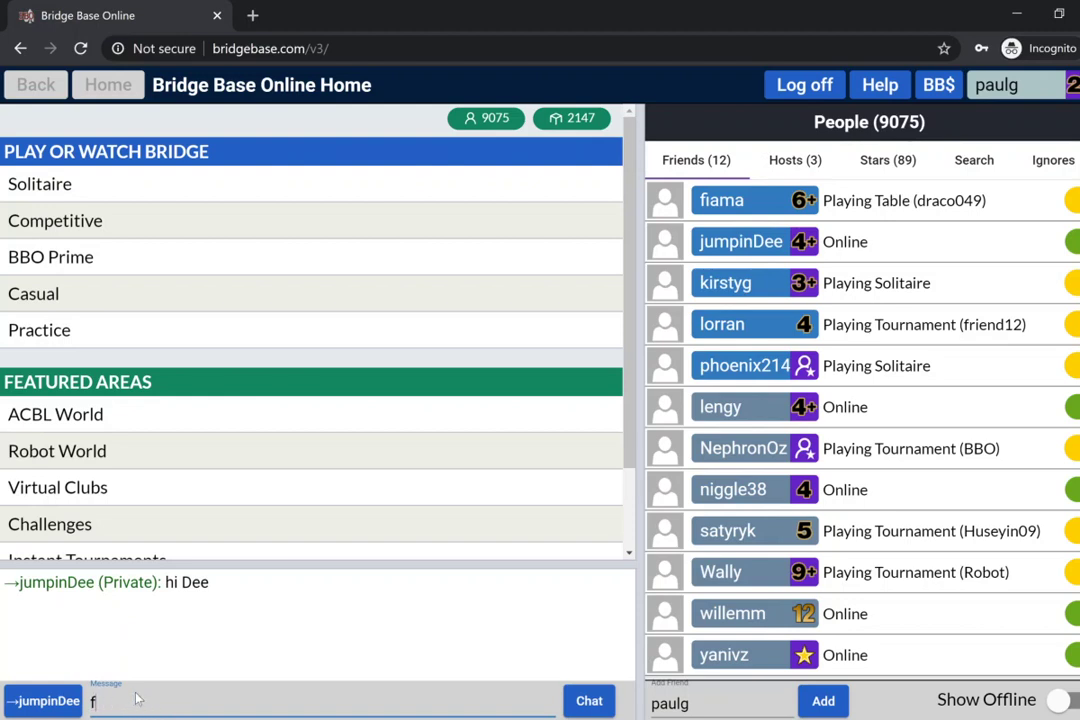